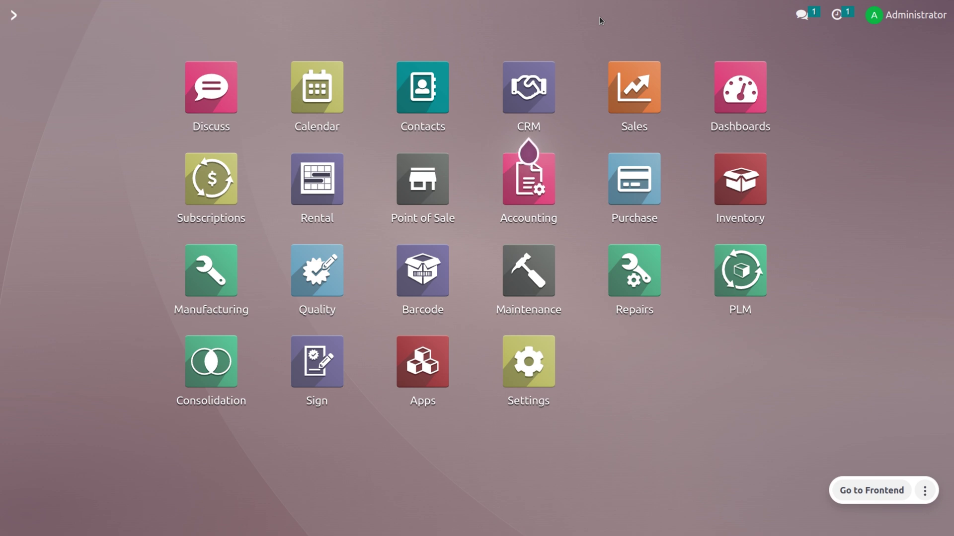
In Manufacturing settings, enable Work Orders and Work Order Dependencies and save.
type("m")
key("Return")
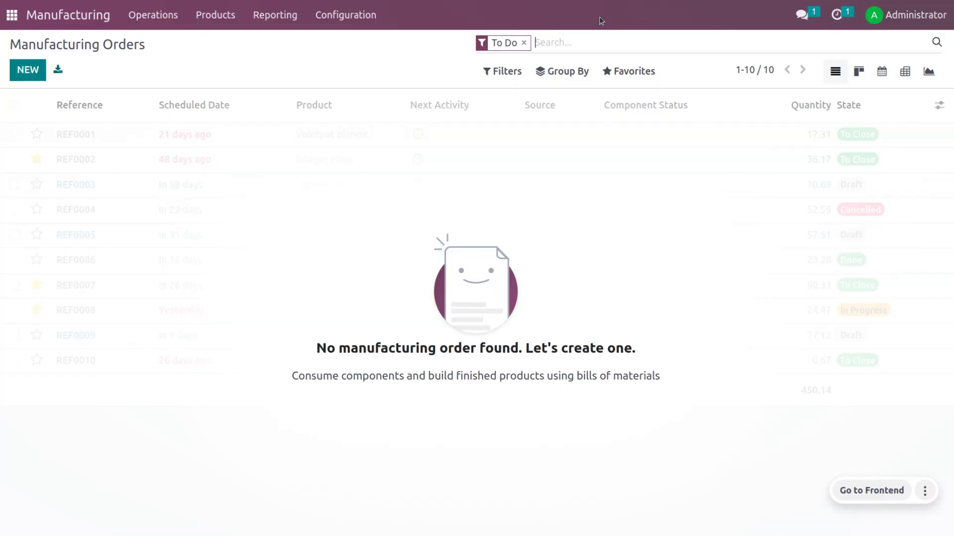
left_click(342, 11)
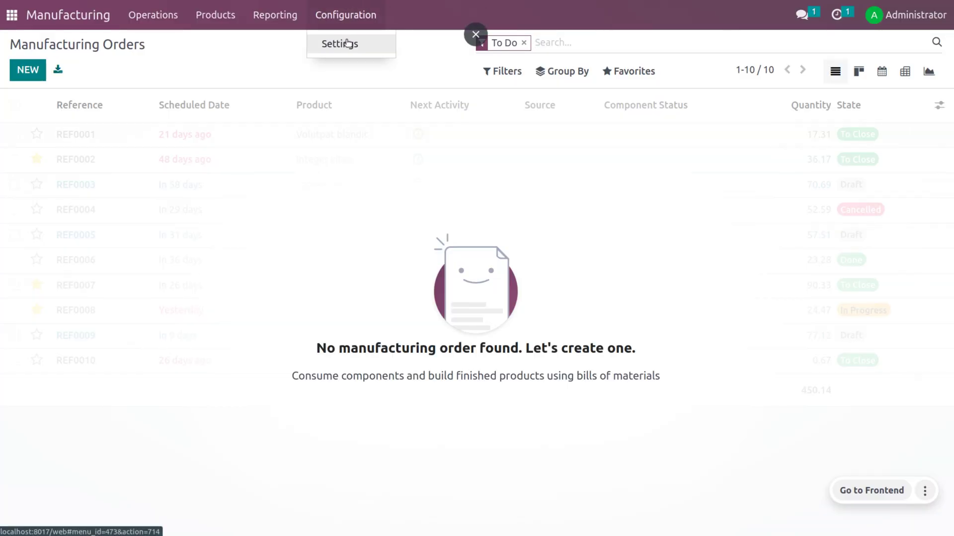
left_click(347, 43)
left_click(173, 134)
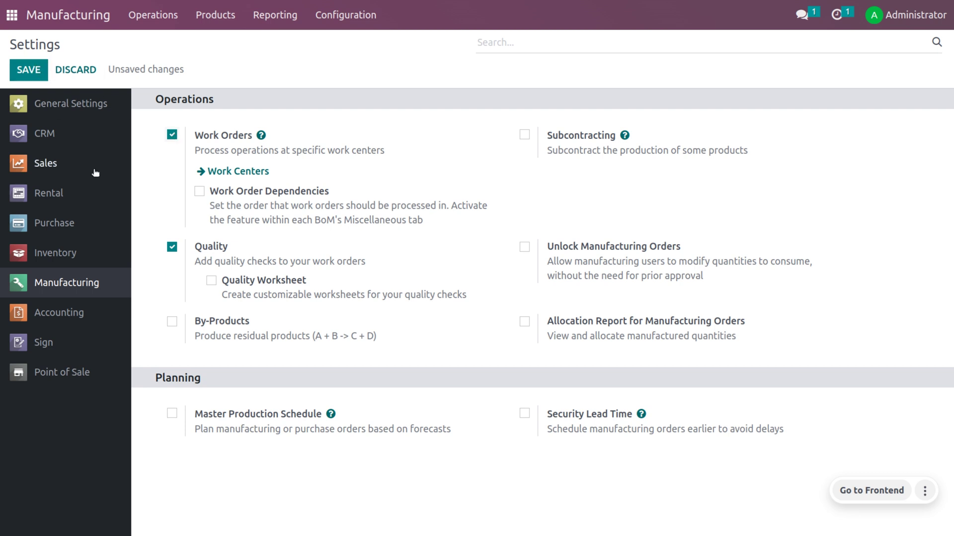
left_click(200, 193)
left_click(29, 70)
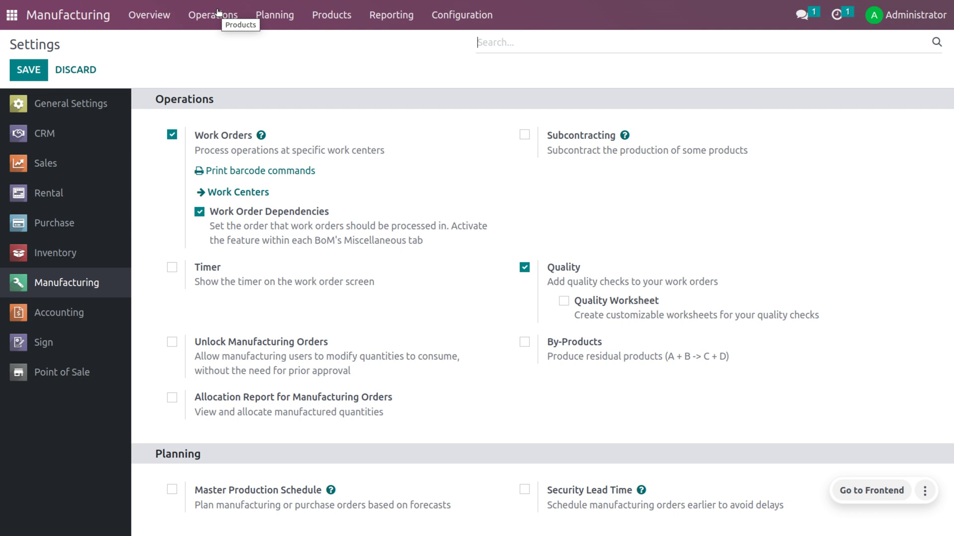
left_click(219, 13)
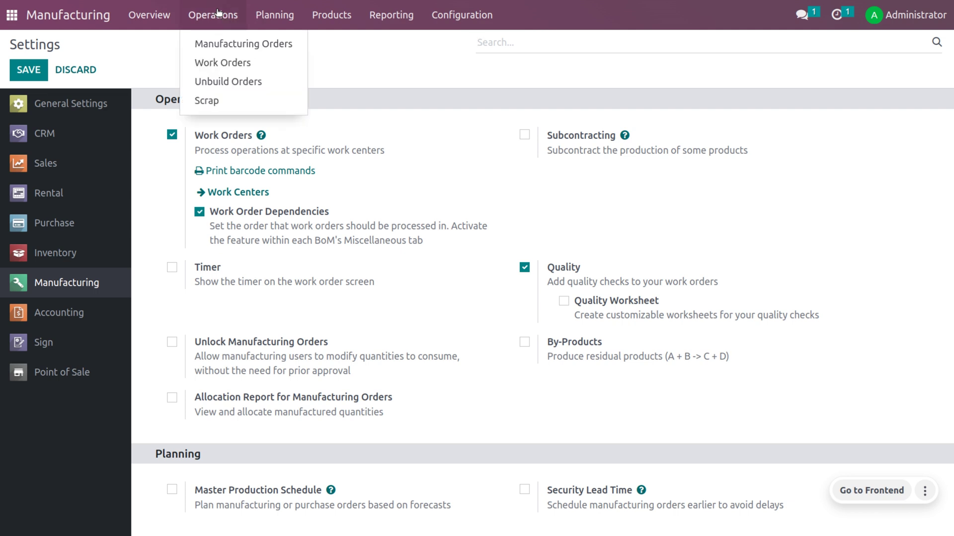
Start a new bill of materials for [TBL] Table with reference 'wd'.
mouse_move(342, 19)
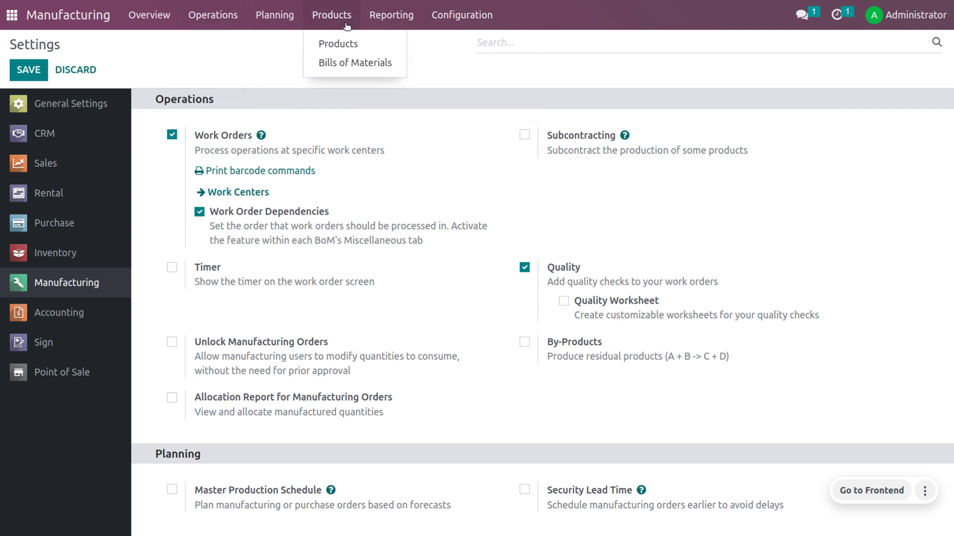
left_click(353, 63)
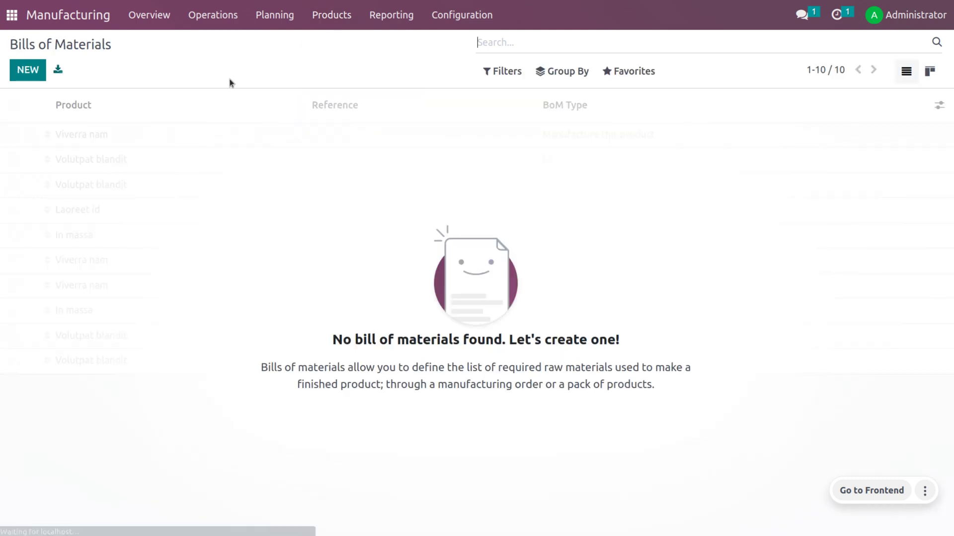
left_click(39, 75)
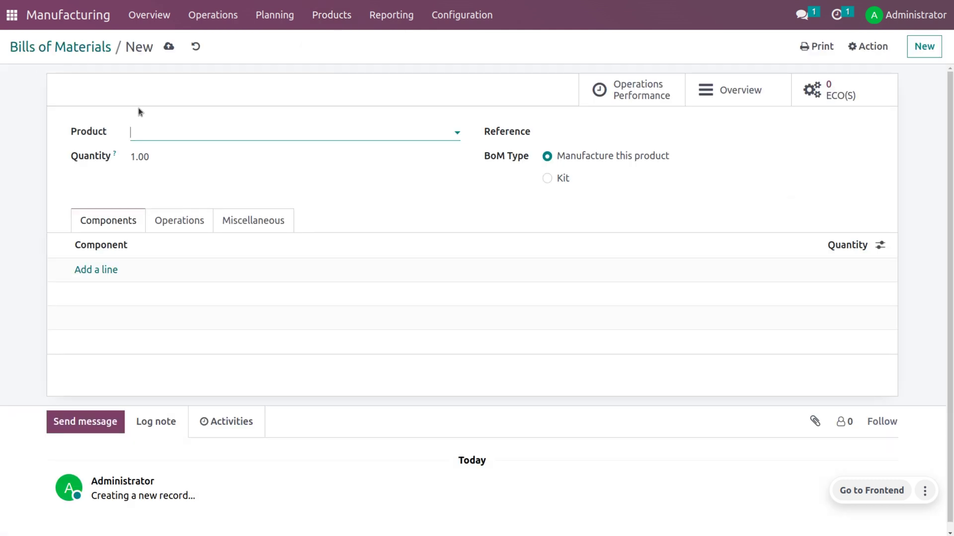
left_click(171, 135)
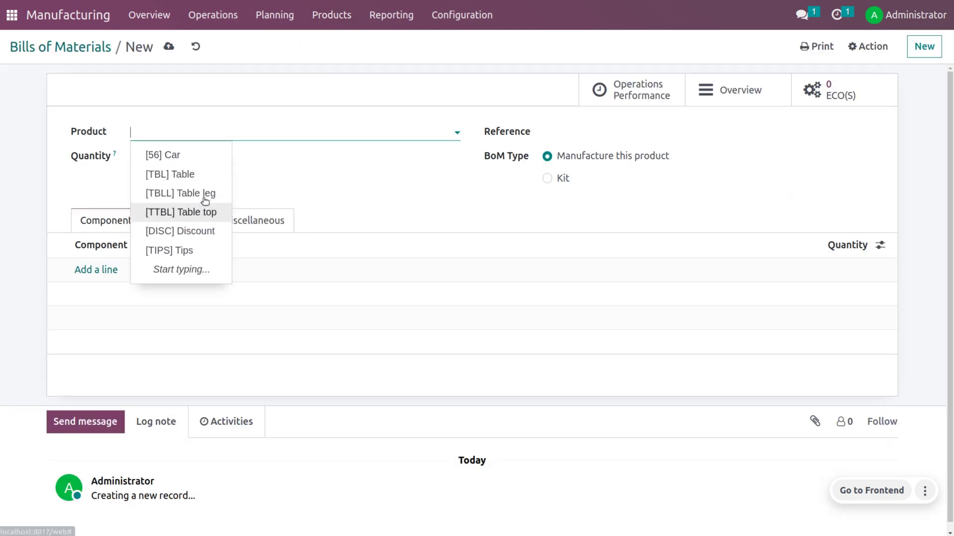
left_click(209, 175)
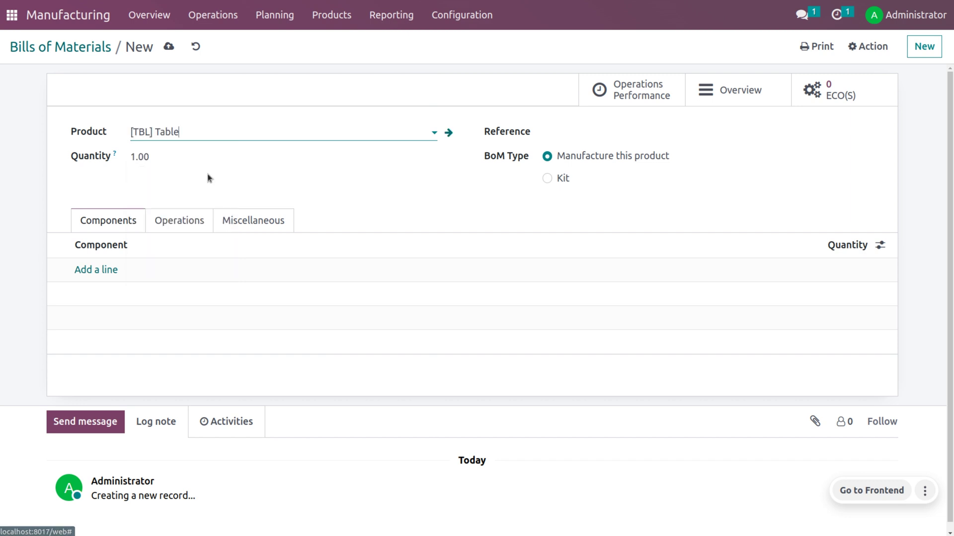
left_click(561, 135)
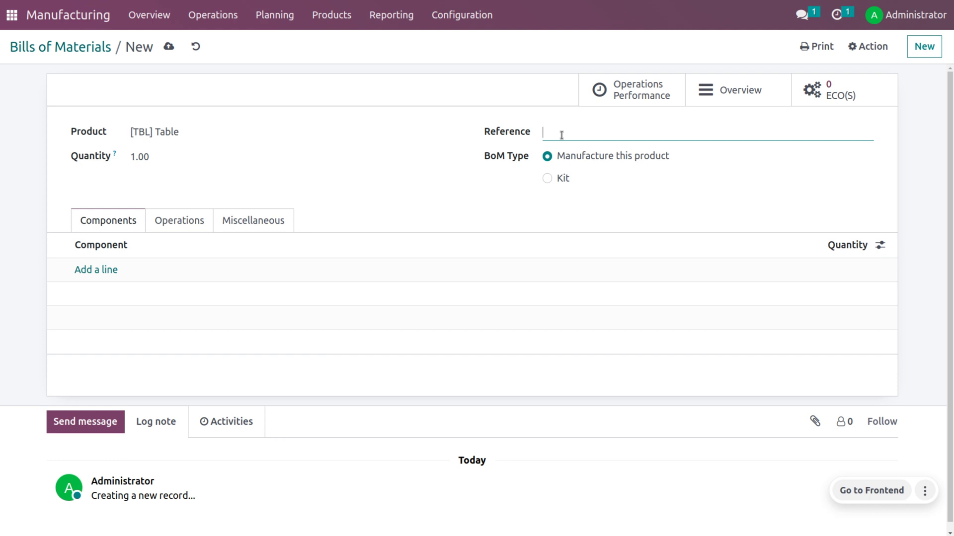
type("wd")
Add components [TBLL] Table leg with quantity 4 and [TTBL] Table top.
left_click(102, 269)
left_click(100, 265)
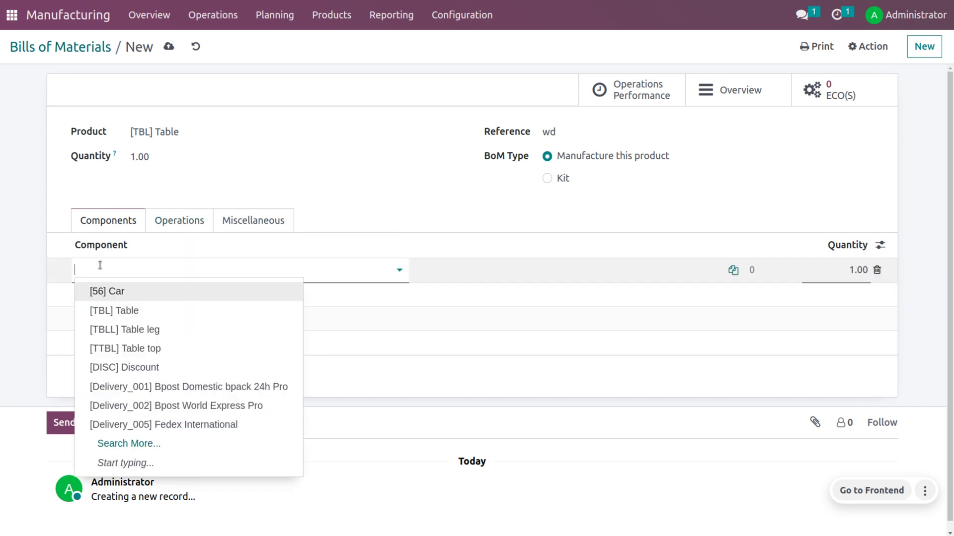
left_click(124, 329)
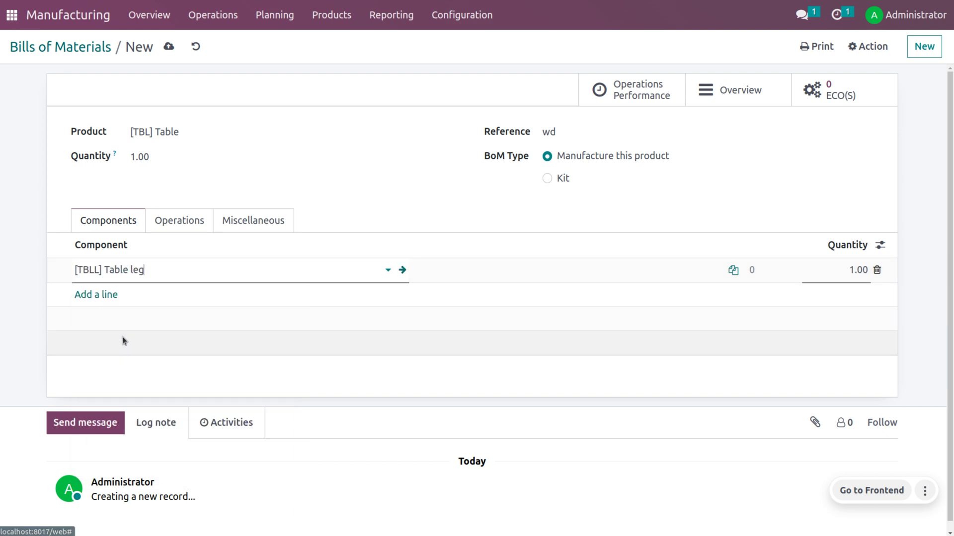
left_click(97, 297)
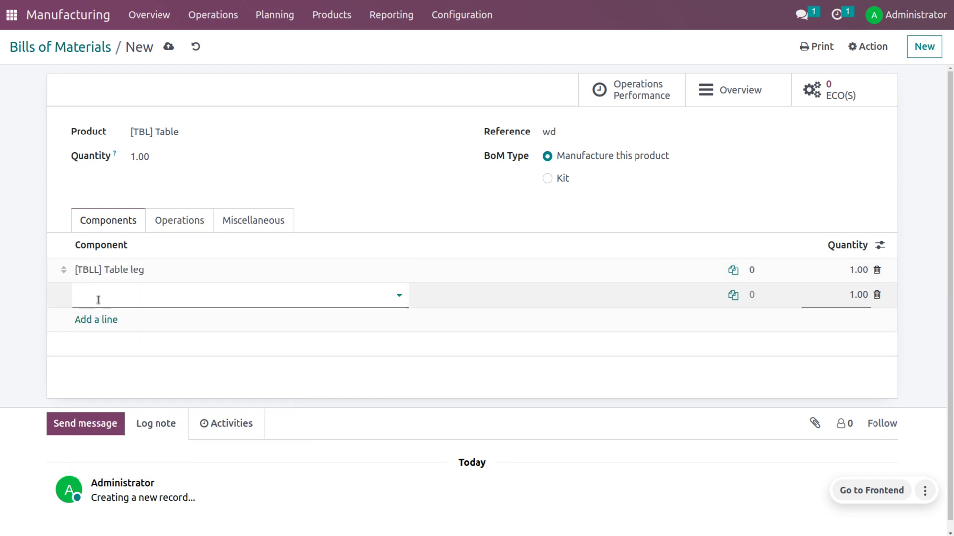
left_click(97, 297)
left_click(132, 374)
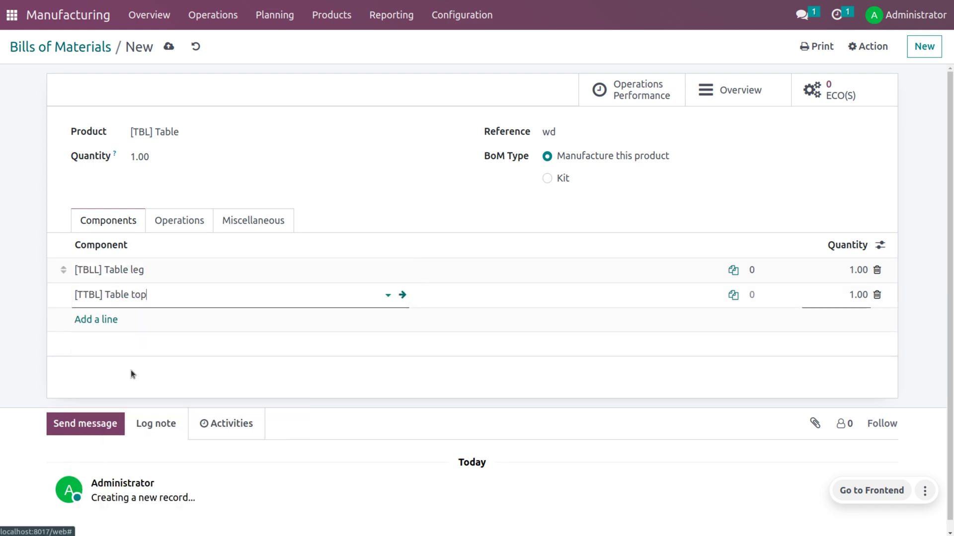
left_click(855, 279)
type("4")
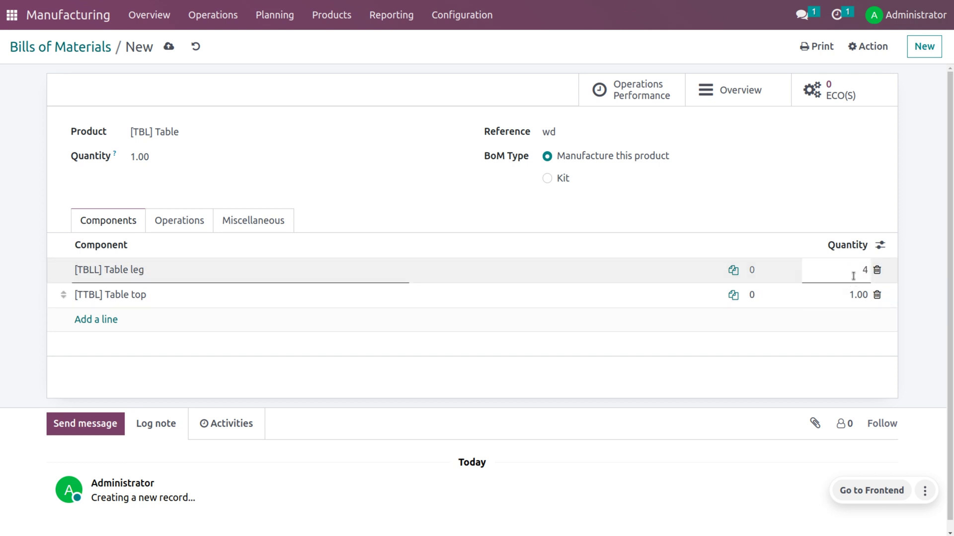
left_click(841, 158)
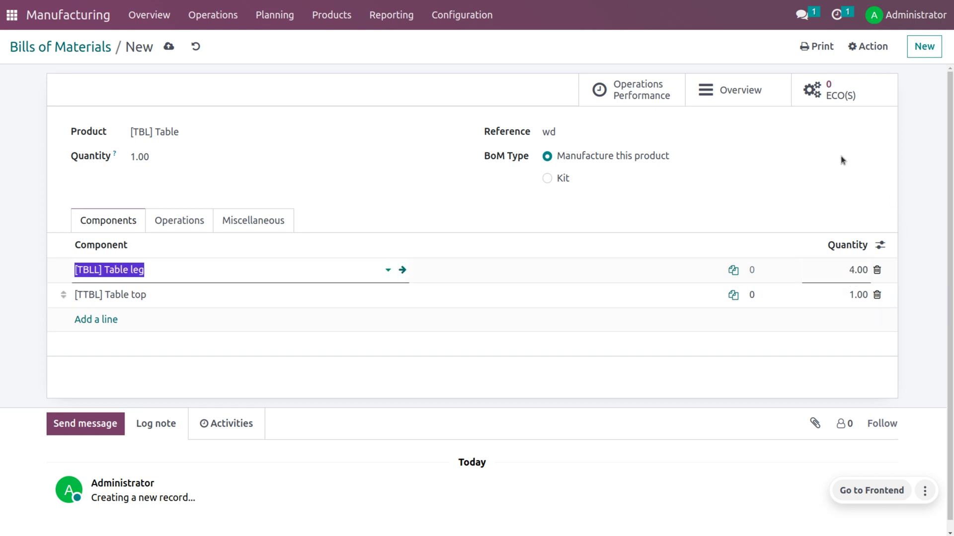
Switch on Operation Dependencies in the Table BoM's Miscellaneous options, then show its operations list.
left_click(880, 246)
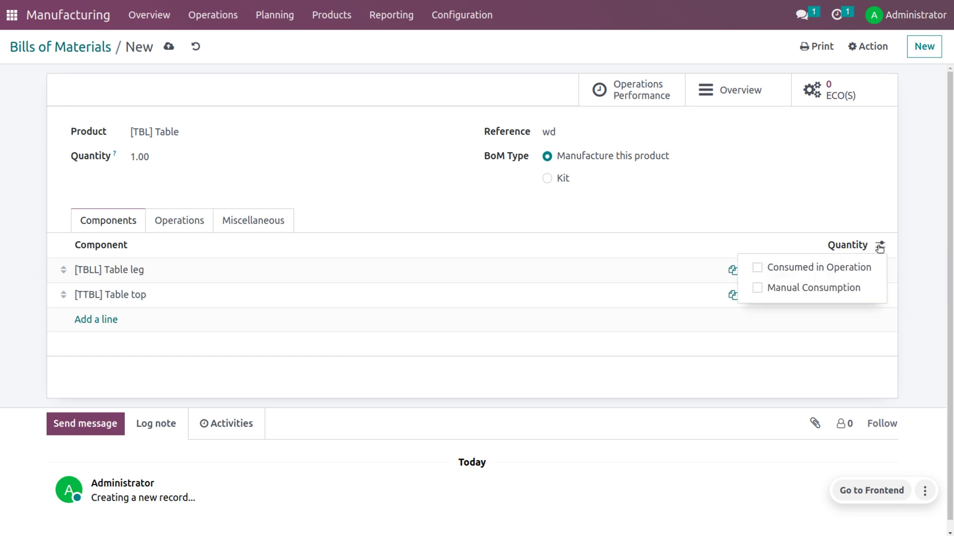
left_click(251, 217)
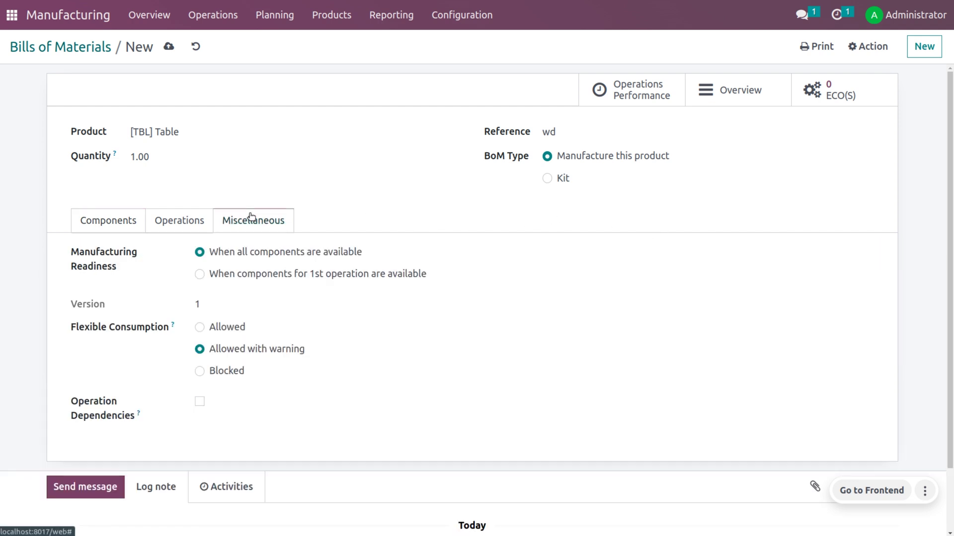
left_click(200, 402)
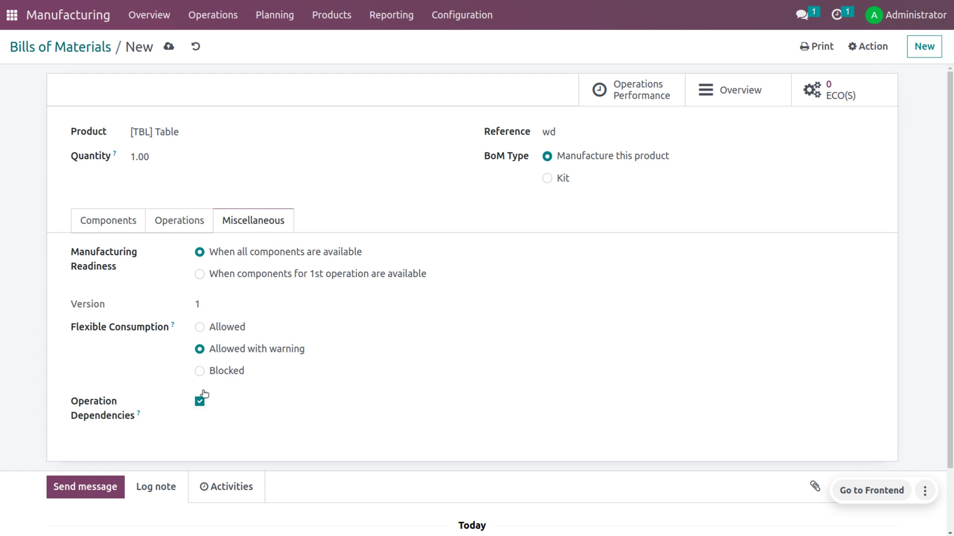
left_click(164, 219)
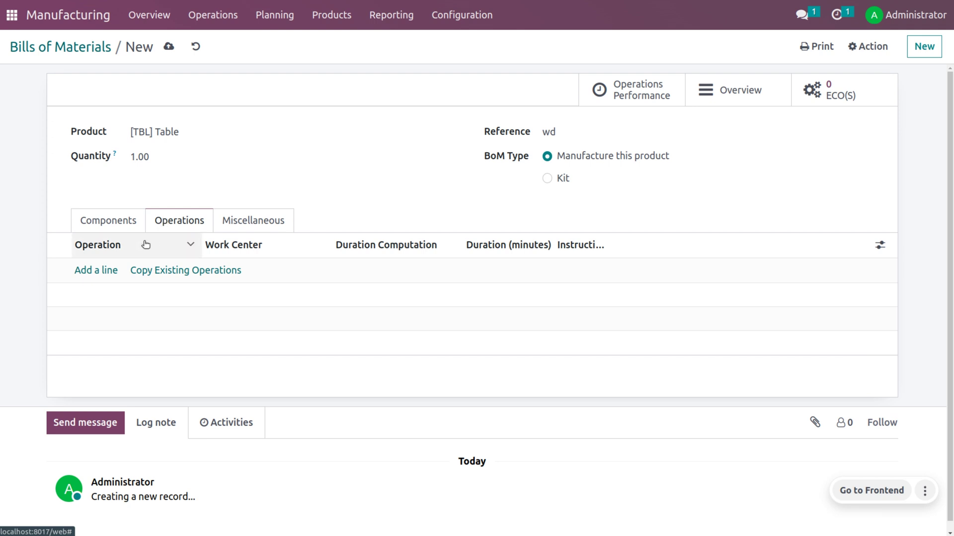
Add the operation 'cut the legs' on a new work center, 'cut center'.
left_click(96, 272)
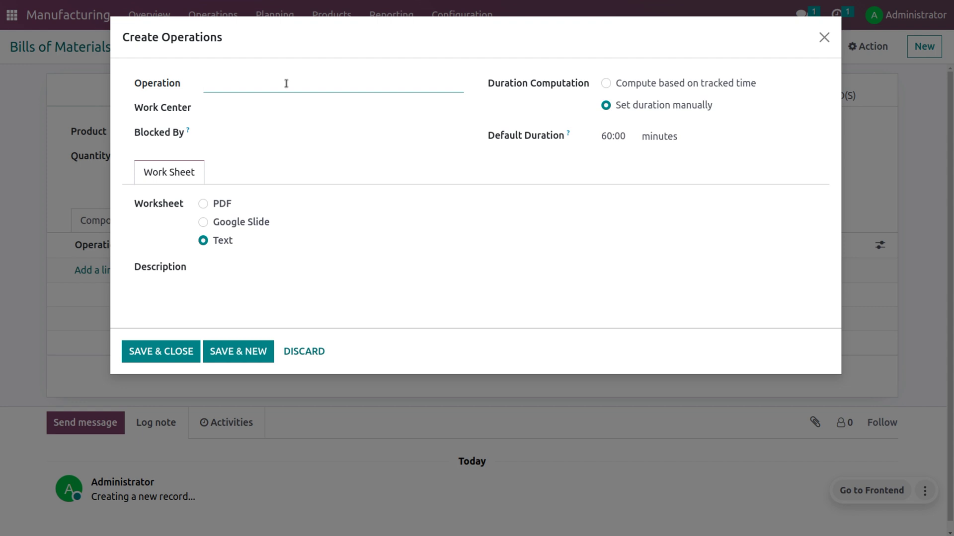
type("cut the legs")
left_click(233, 108)
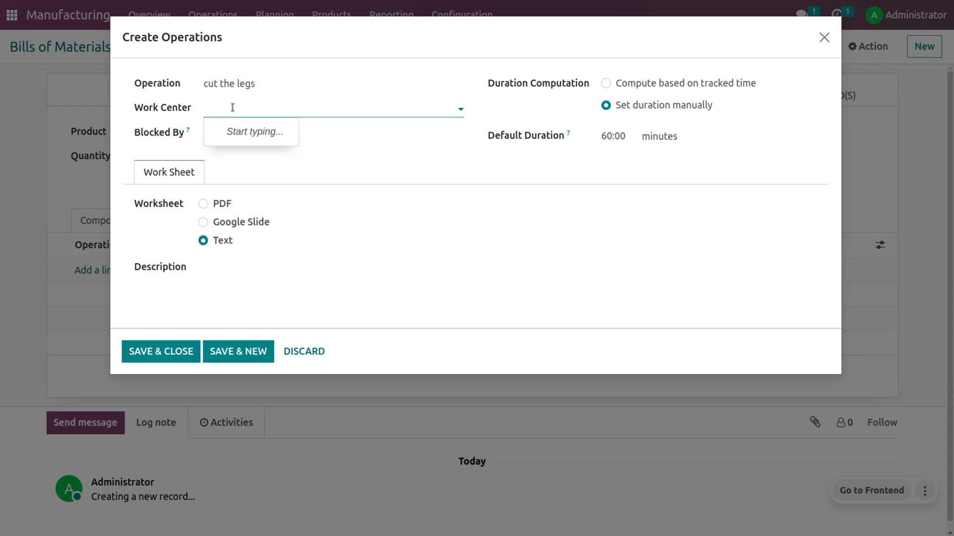
type("cut the l")
key("BackSpace")
key("BackSpace")
key("BackSpace")
key("BackSpace")
key("BackSpace")
key("BackSpace")
type("center")
left_click(253, 132)
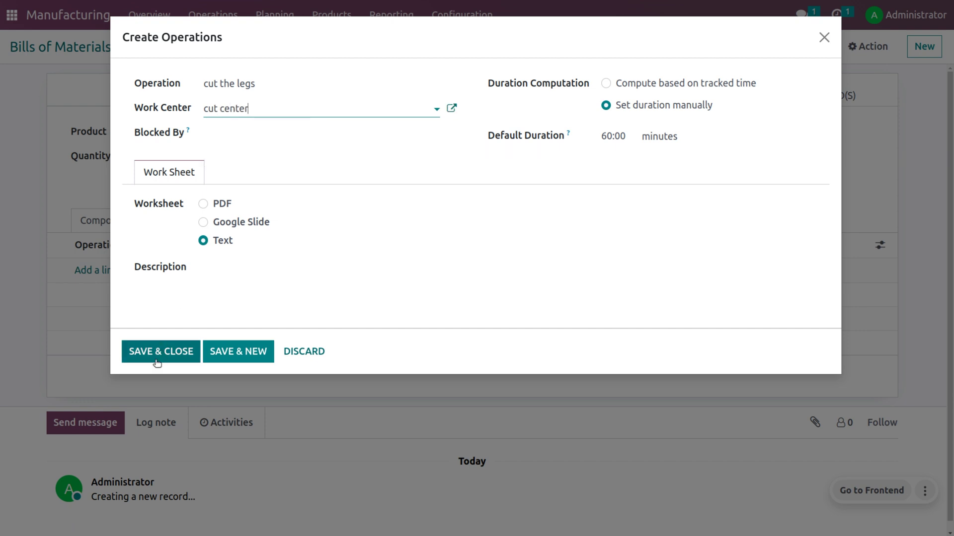
left_click(162, 353)
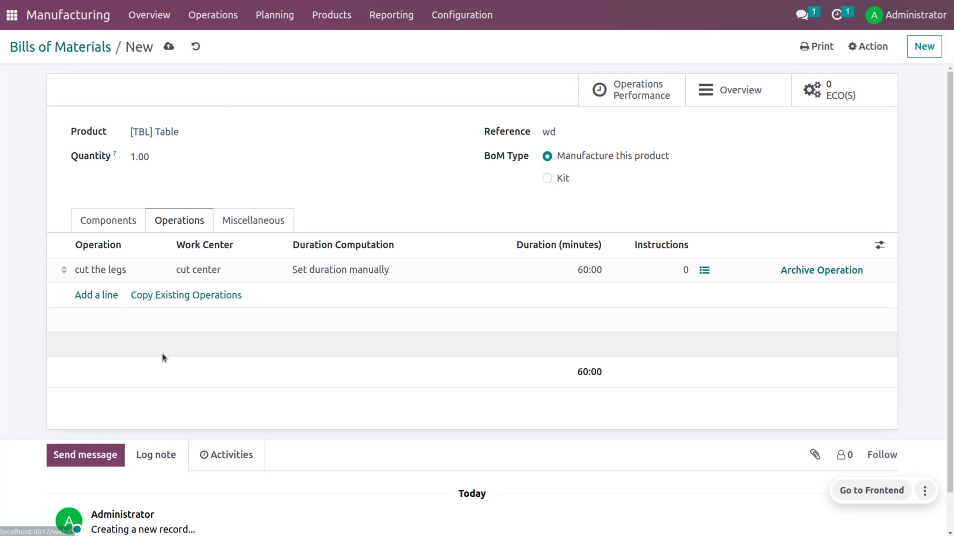
Add 'Assemble the table' on a new 'assembling center' work center and show the Blocked By column.
left_click(101, 295)
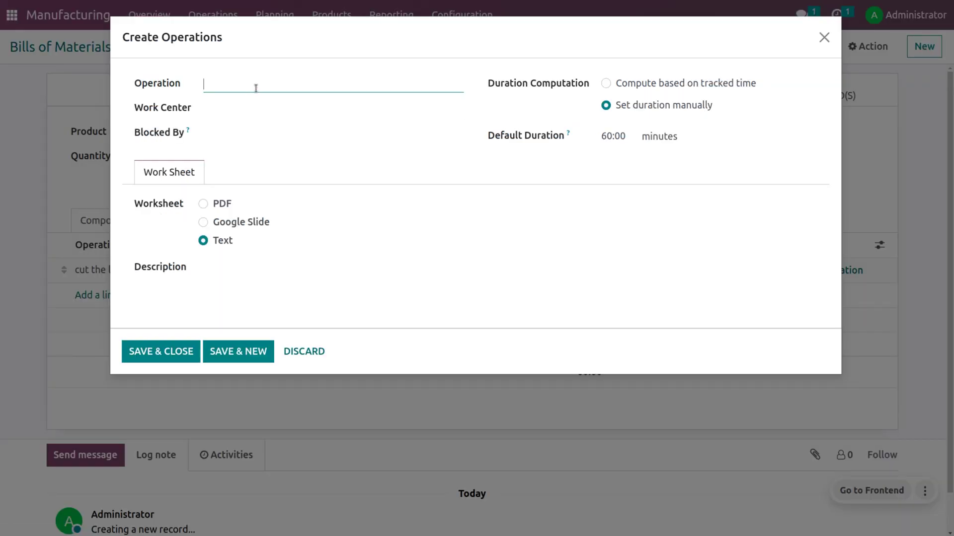
type("Assemble the table")
left_click(256, 106)
type("assemble")
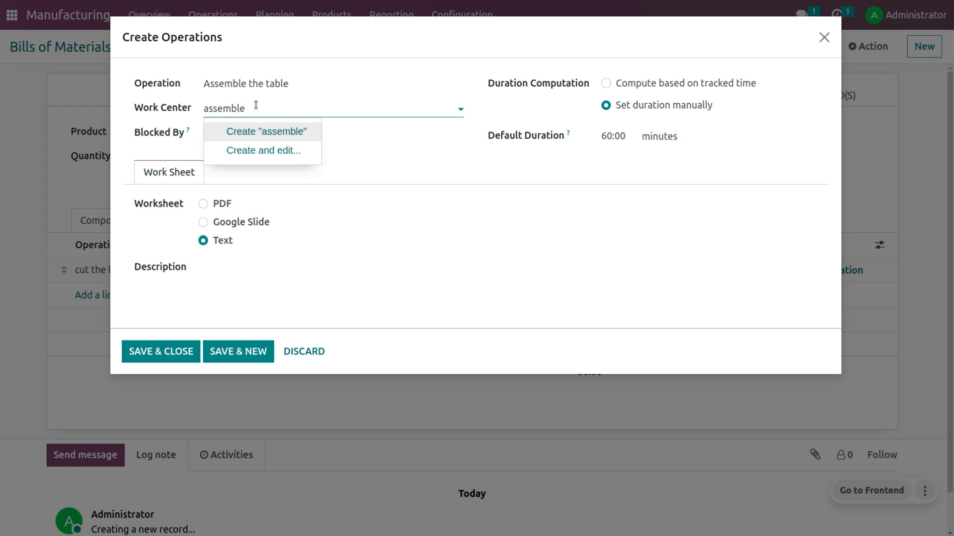
key("BackSpace")
type("ing centee")
key("BackSpace")
type("t")
key("BackSpace")
type("r")
left_click(275, 133)
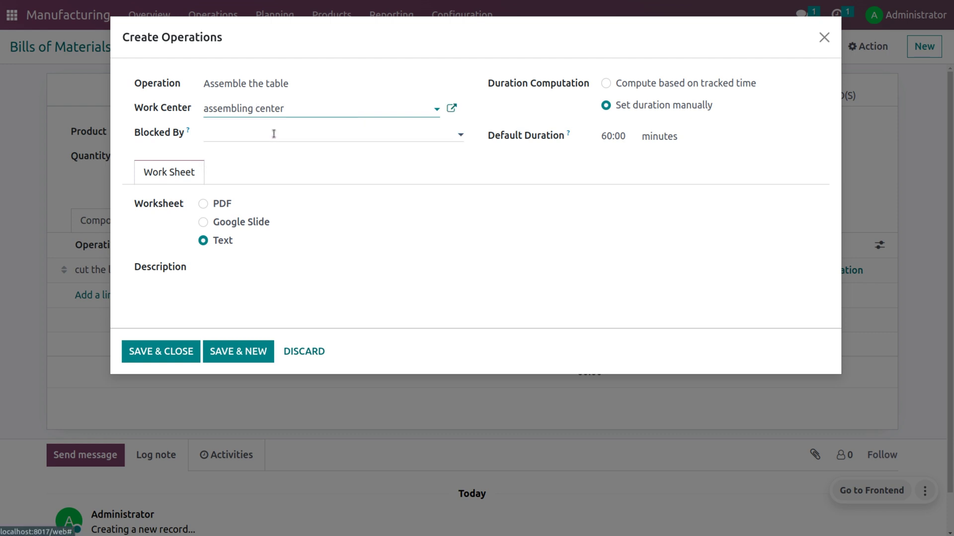
left_click(169, 359)
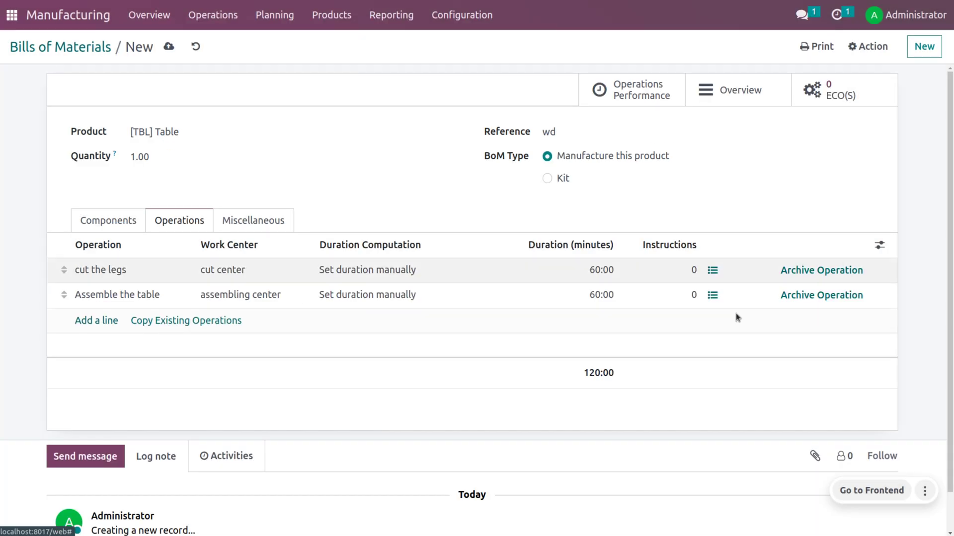
left_click(880, 245)
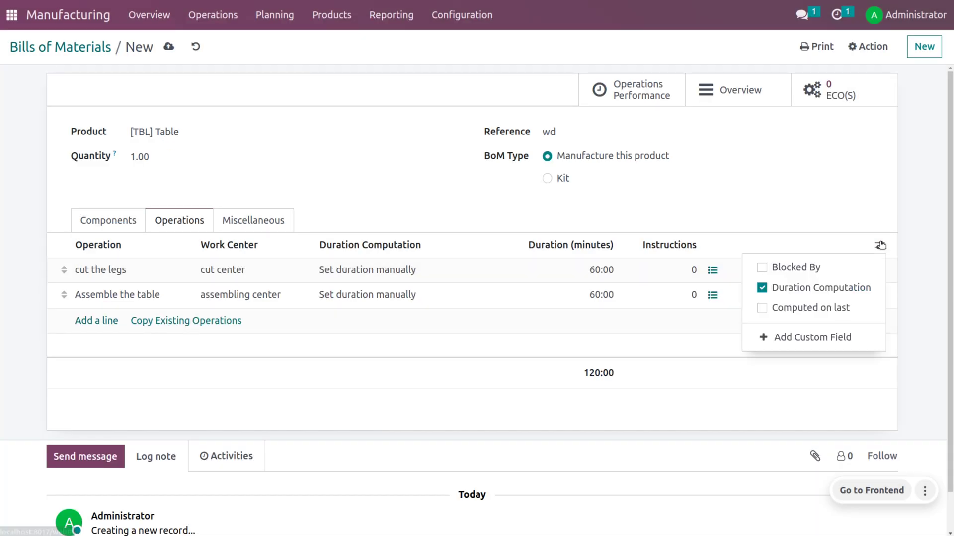
left_click(772, 269)
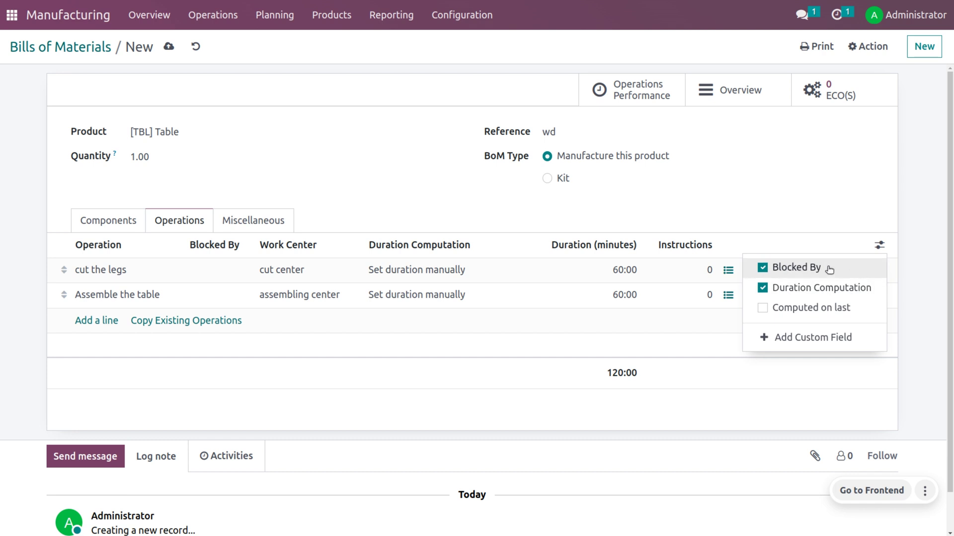
Check Assemble the table's Blocked By choices, find none available, and close it unchanged.
left_click(291, 297)
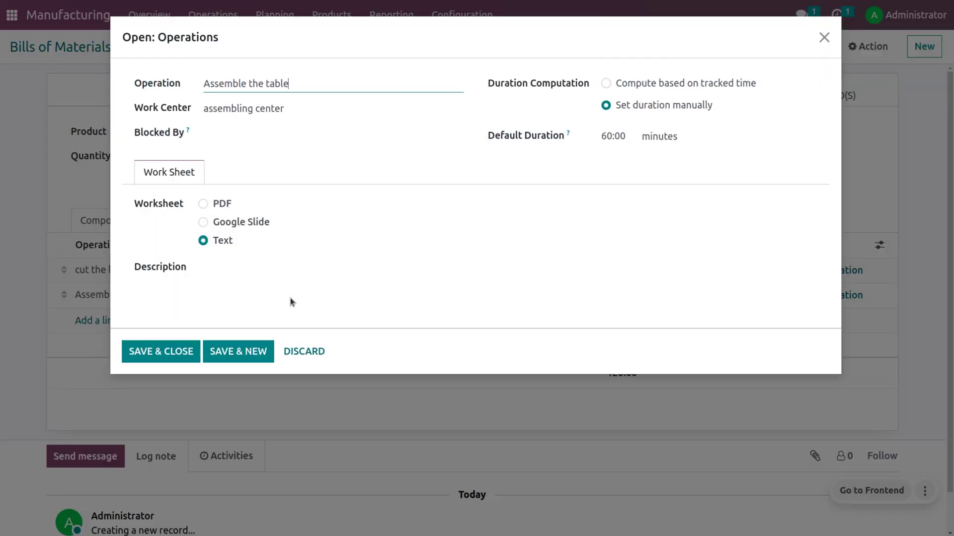
left_click(260, 134)
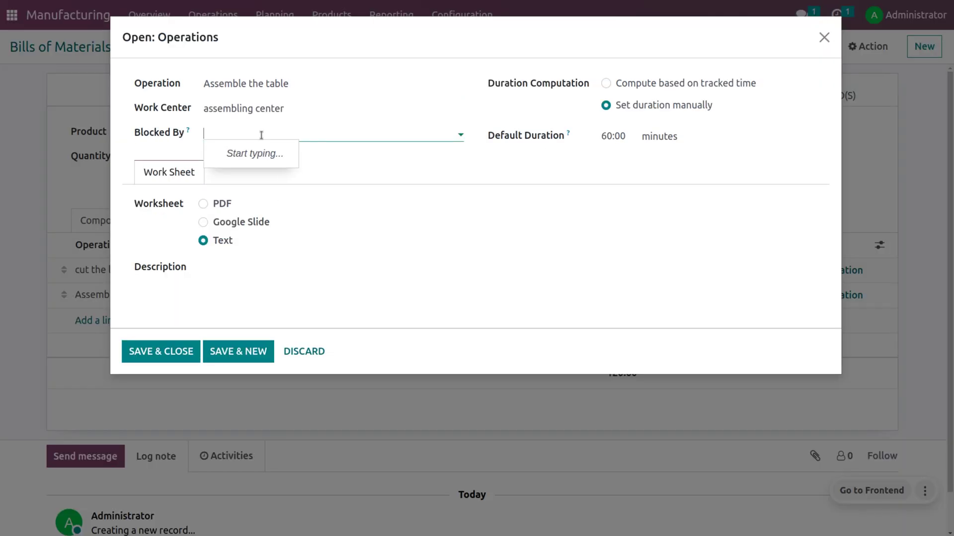
left_click(261, 134)
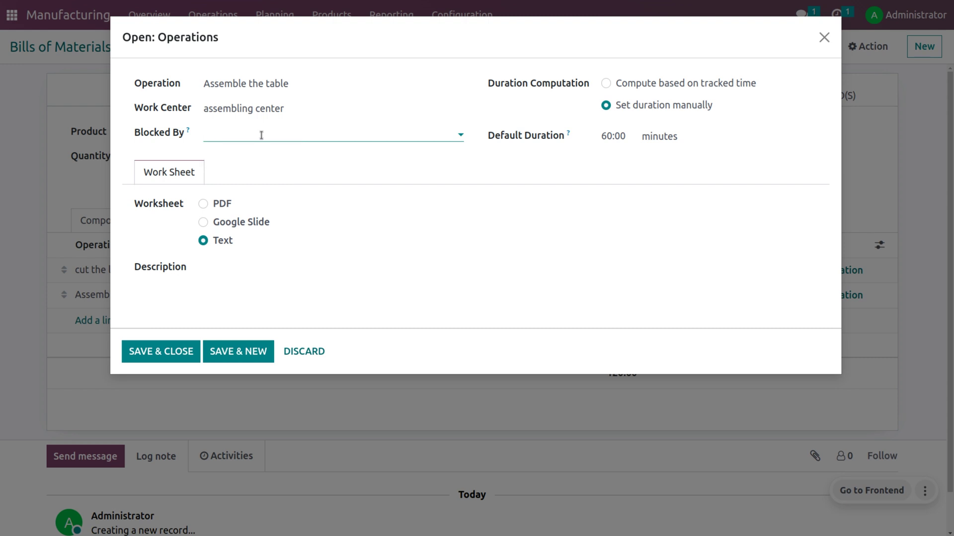
left_click(261, 134)
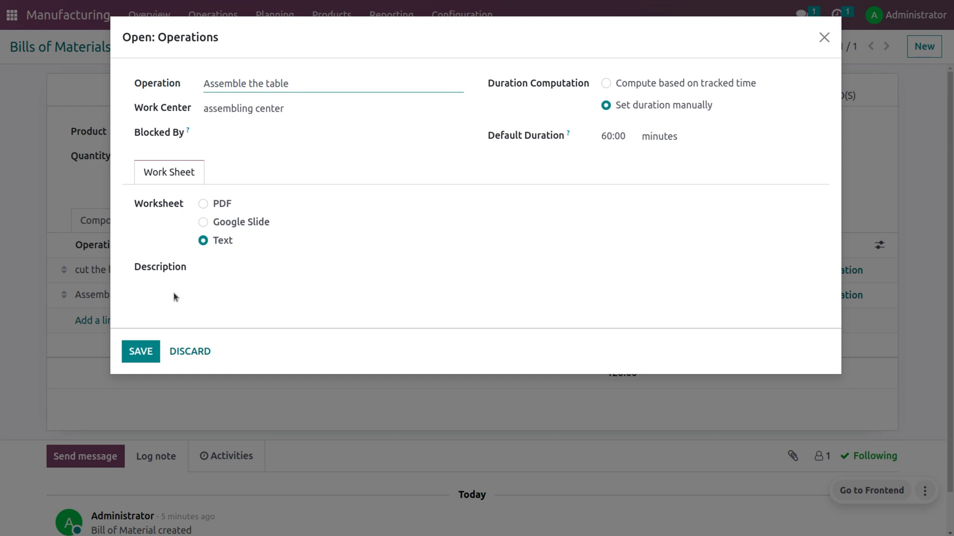
left_click(824, 38)
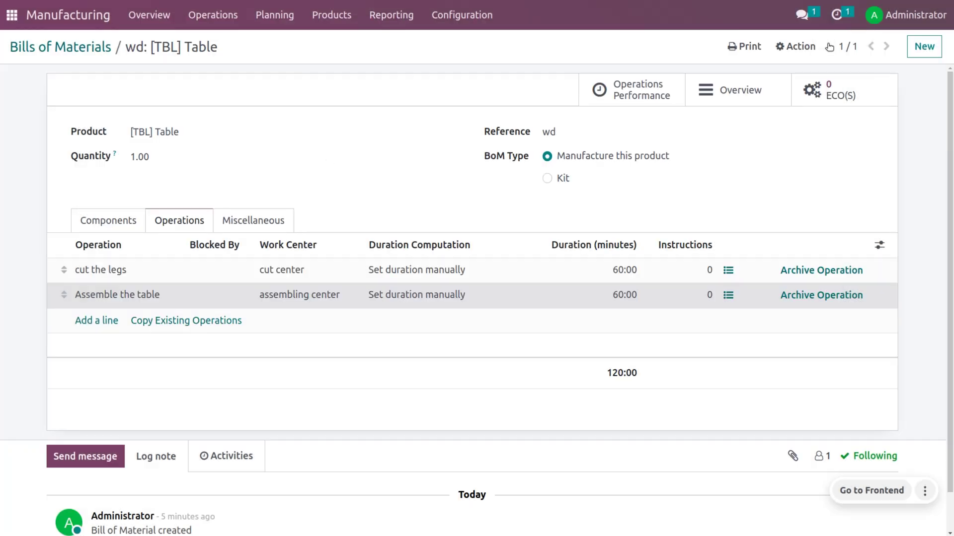
From Configuration > Operations, set Assemble the table as blocked by cut the legs and save.
left_click(479, 18)
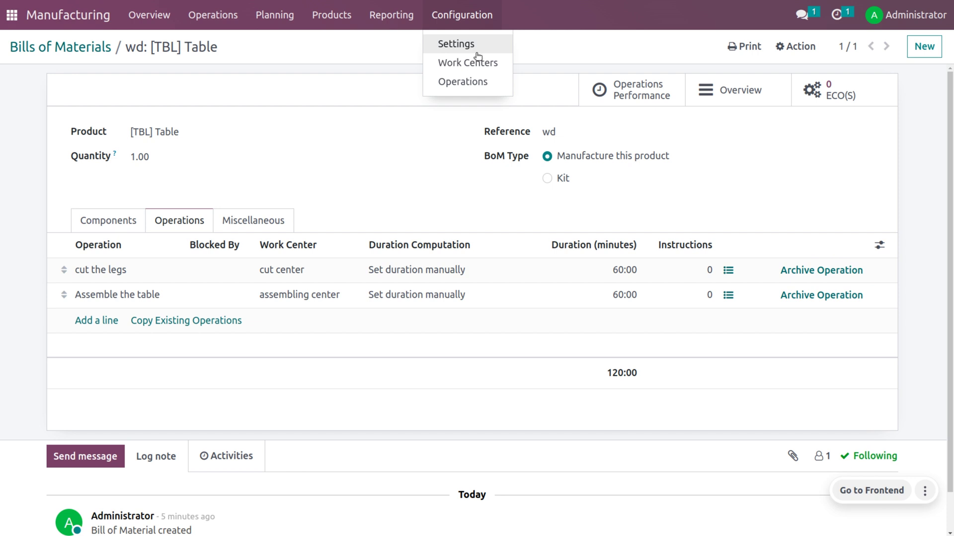
left_click(479, 82)
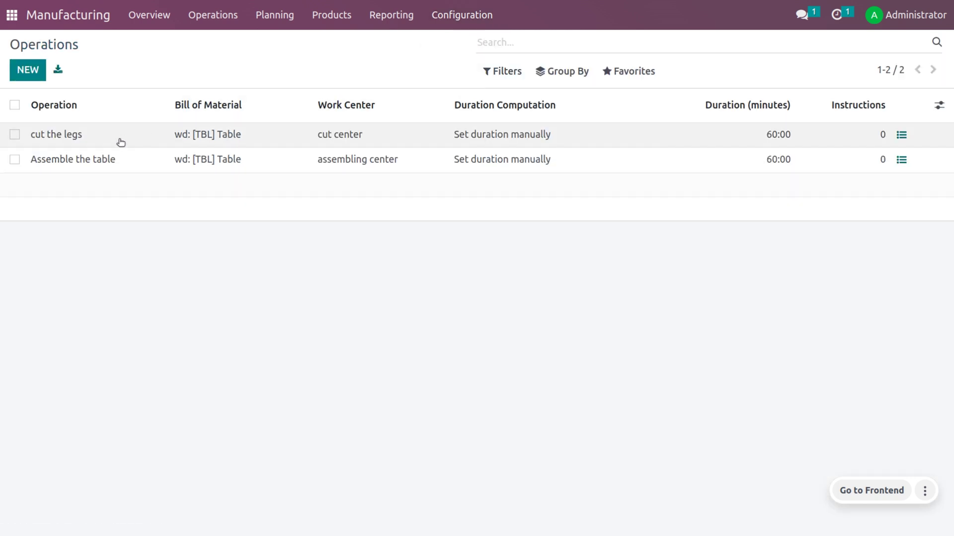
left_click(118, 166)
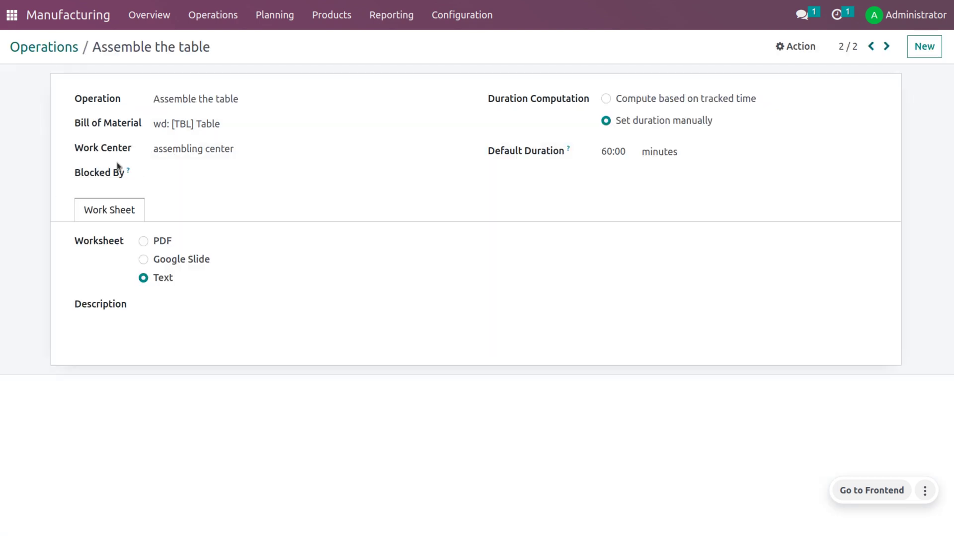
left_click(215, 177)
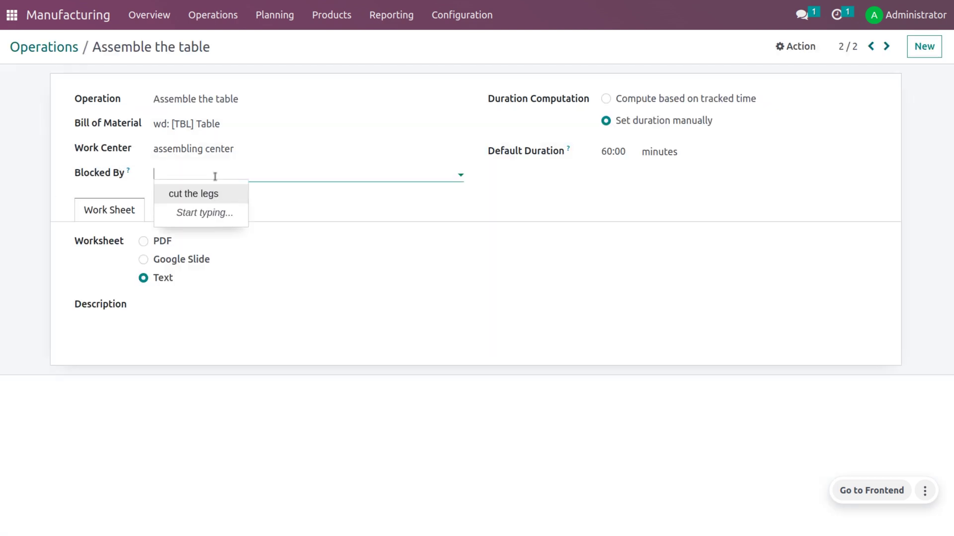
left_click(211, 194)
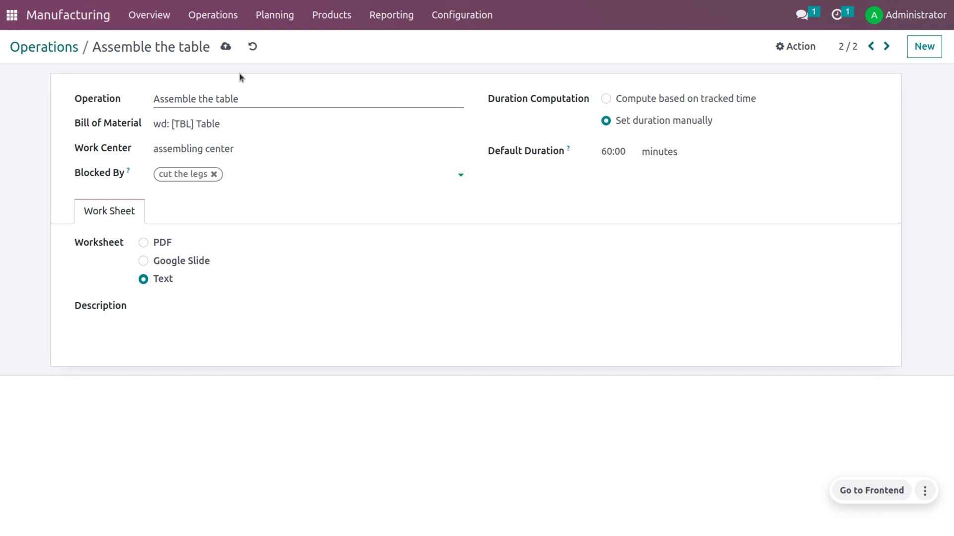
left_click(225, 47)
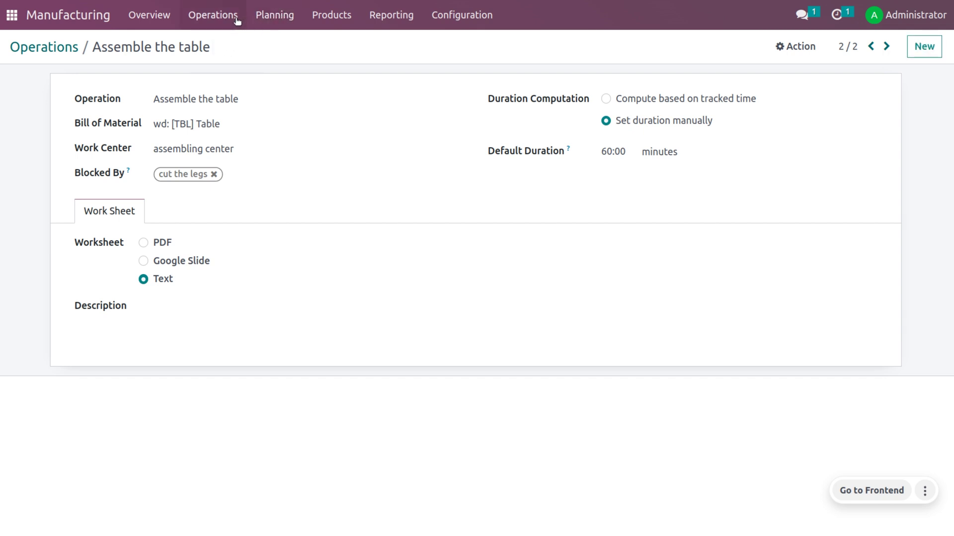
left_click(341, 22)
Open the wd: [TBL] Table BoM's operations, confirming Assemble the table is blocked by cut the legs.
left_click(347, 59)
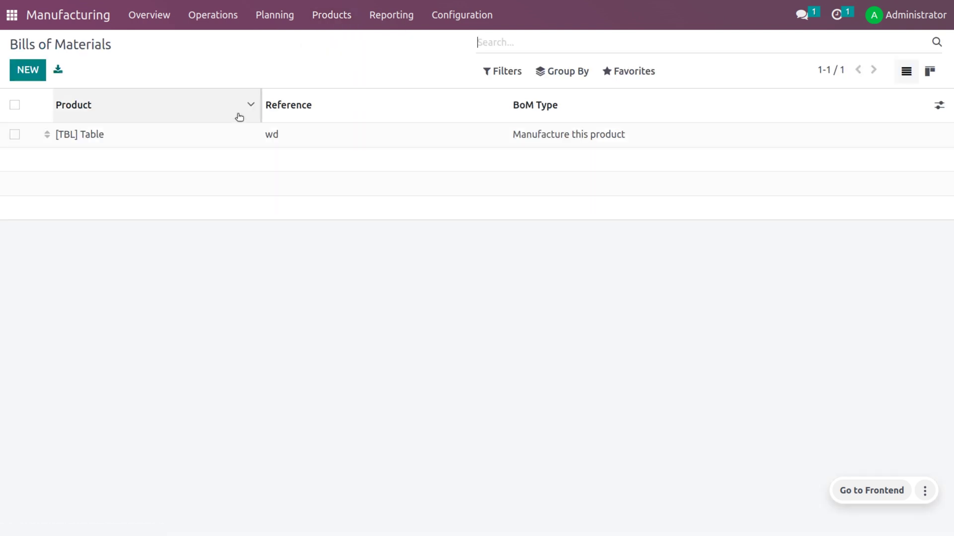
left_click(217, 136)
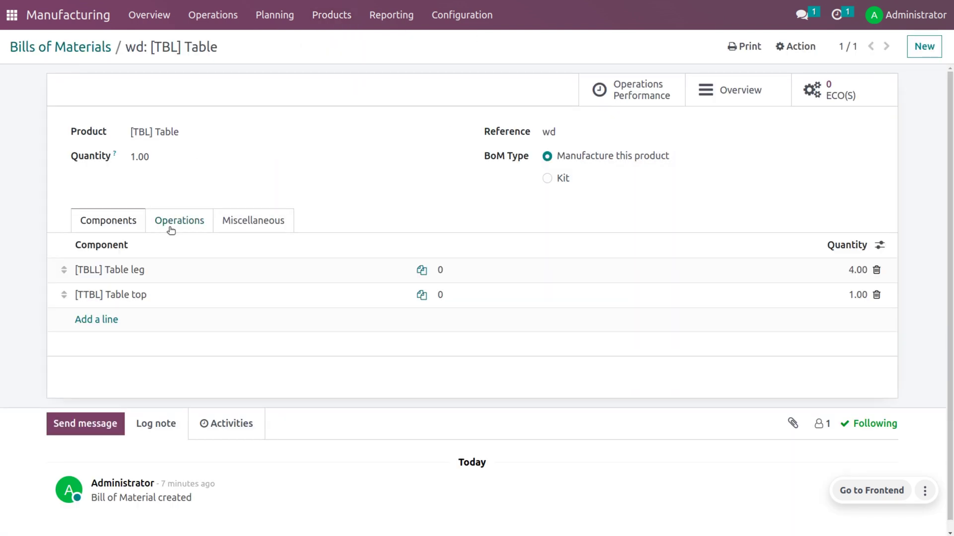
left_click(171, 228)
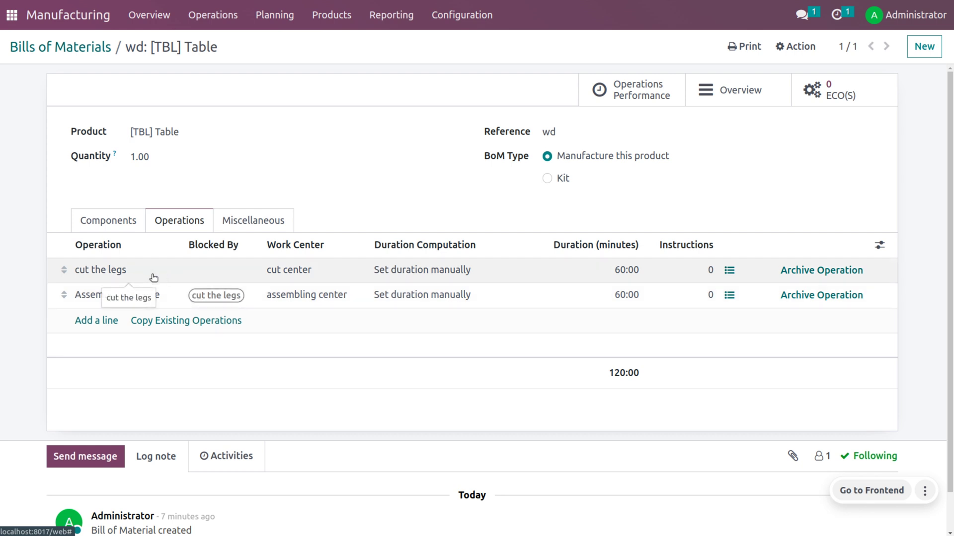
left_click(227, 15)
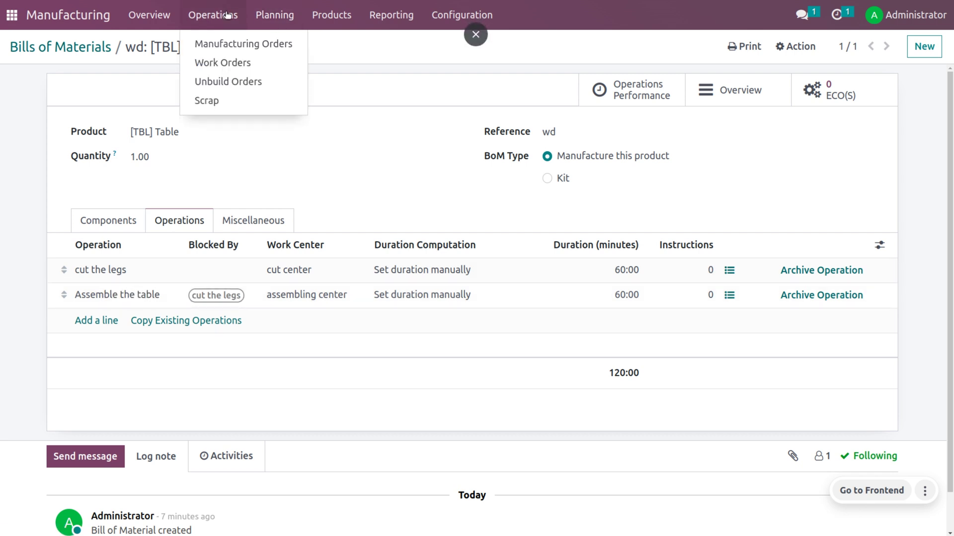
Create manufacturing order WH/MO/00001 from the wd: [TBL] Table bill, then save and confirm it.
left_click(236, 42)
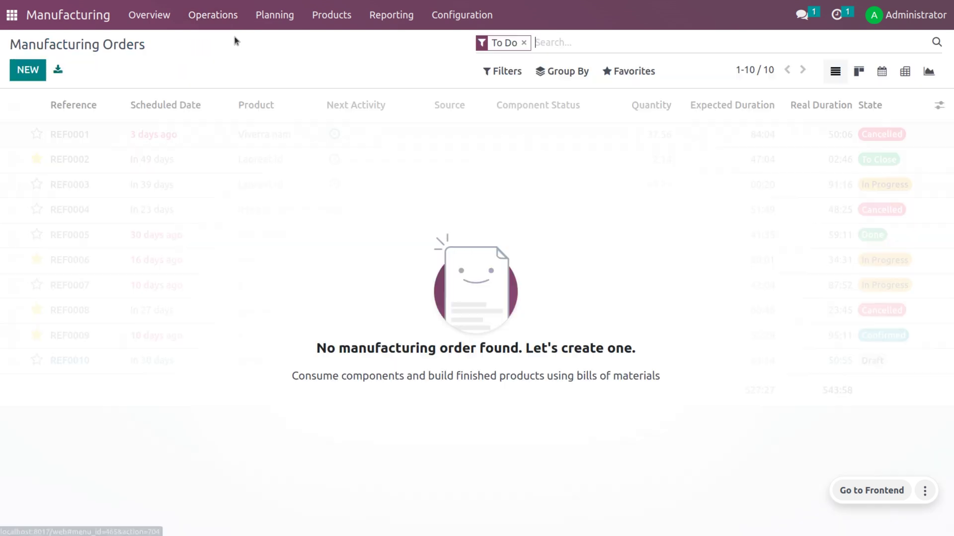
left_click(28, 69)
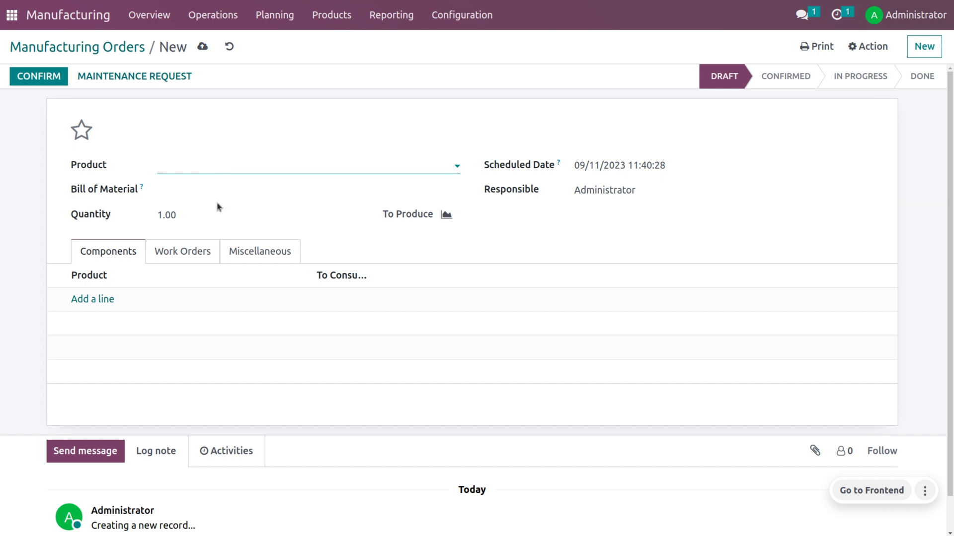
left_click(222, 194)
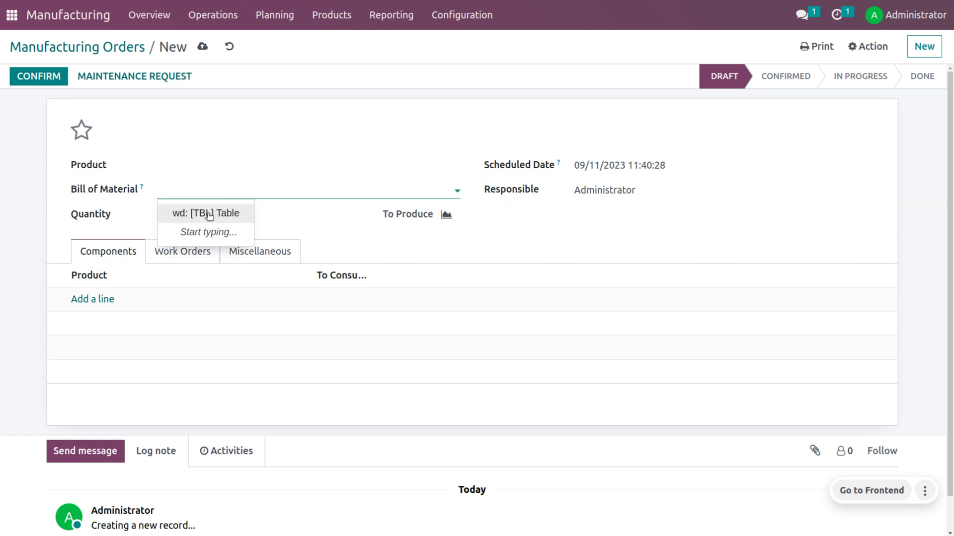
left_click(207, 213)
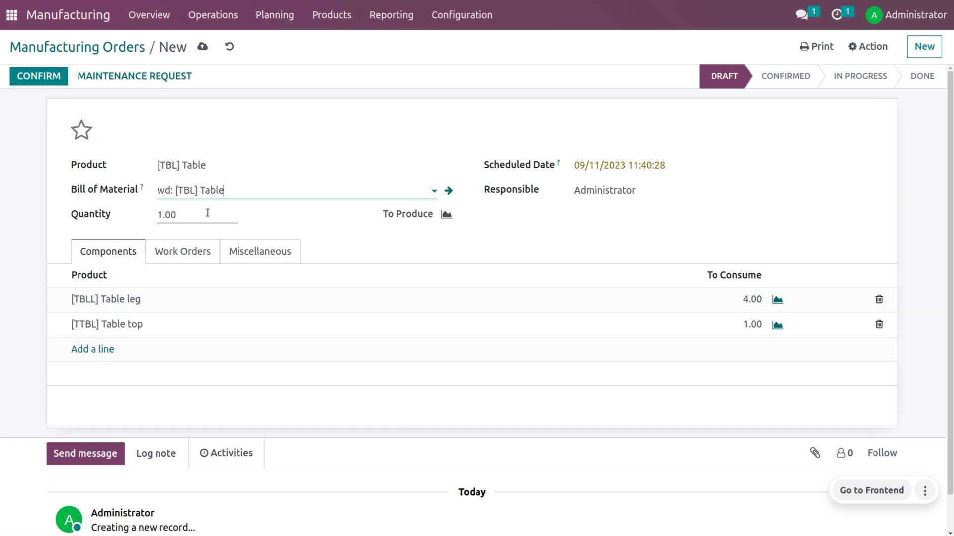
left_click(193, 248)
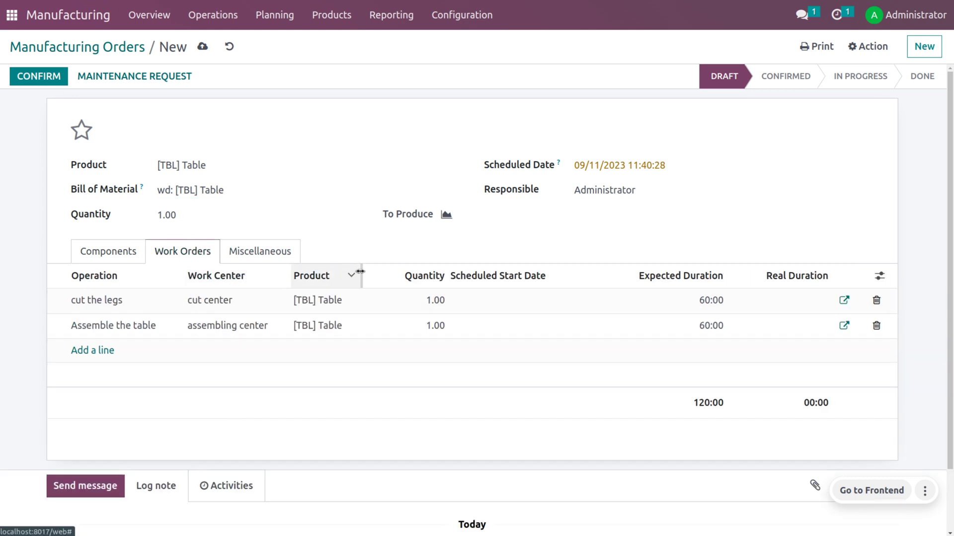
left_click(202, 46)
left_click(39, 76)
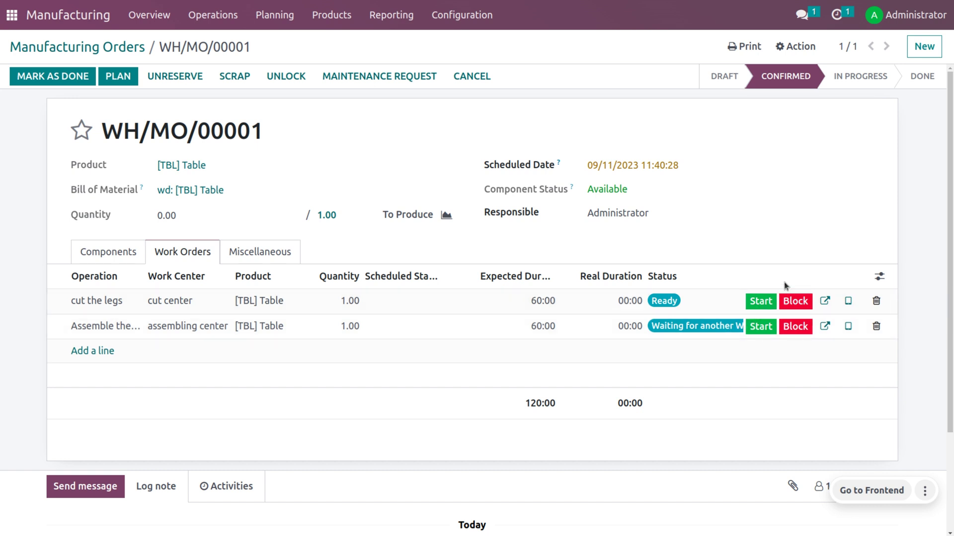
Start and finish the cut the legs and Assemble the table work orders, then mark WH/MO/00001 done.
left_click(755, 302)
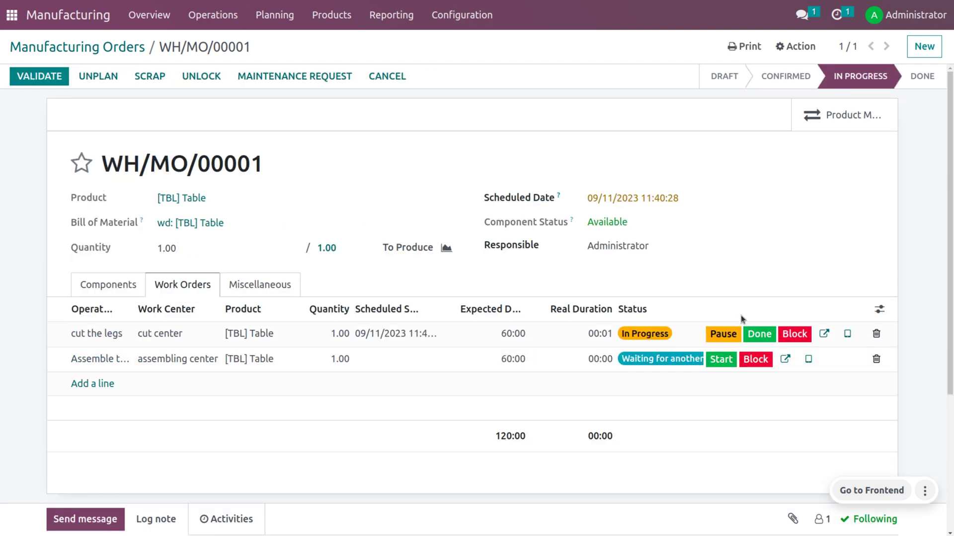
left_click(762, 340)
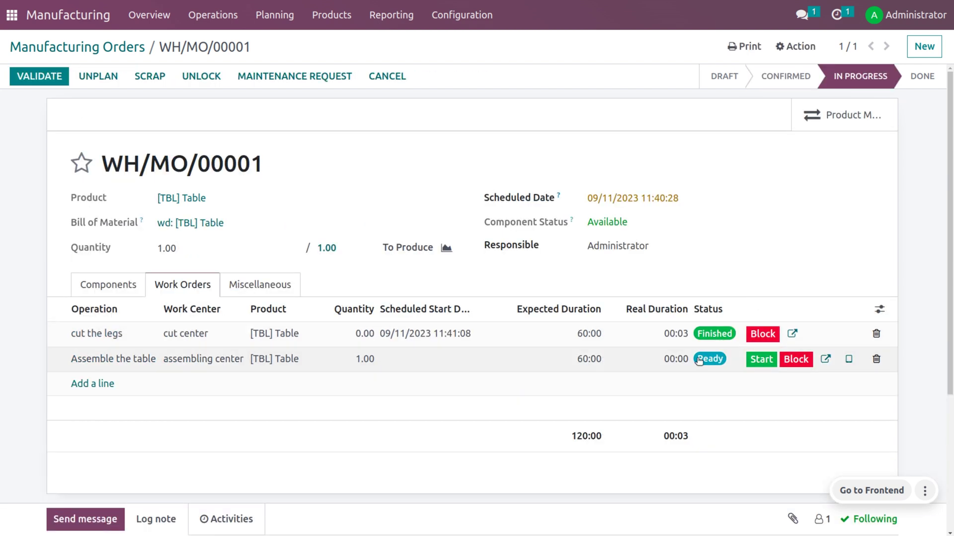
left_click(760, 359)
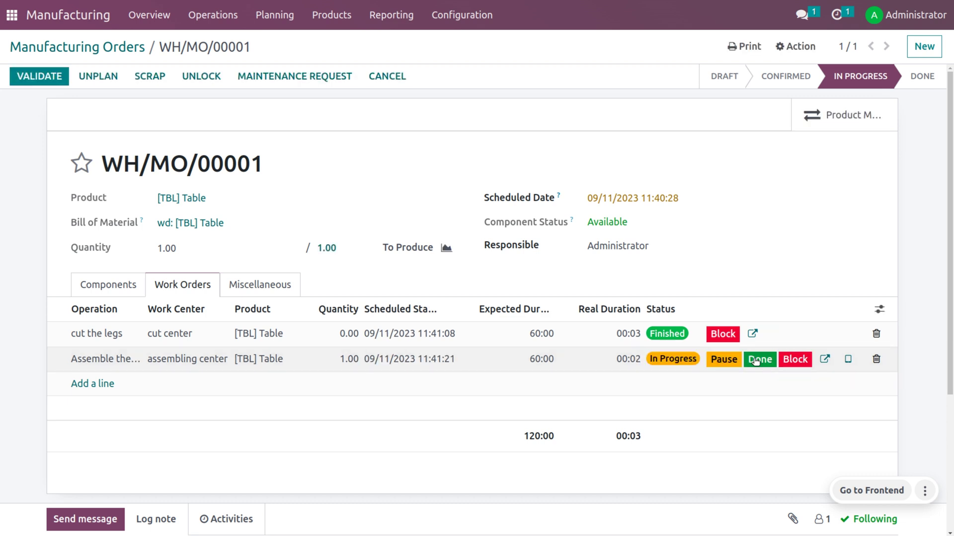
left_click(755, 359)
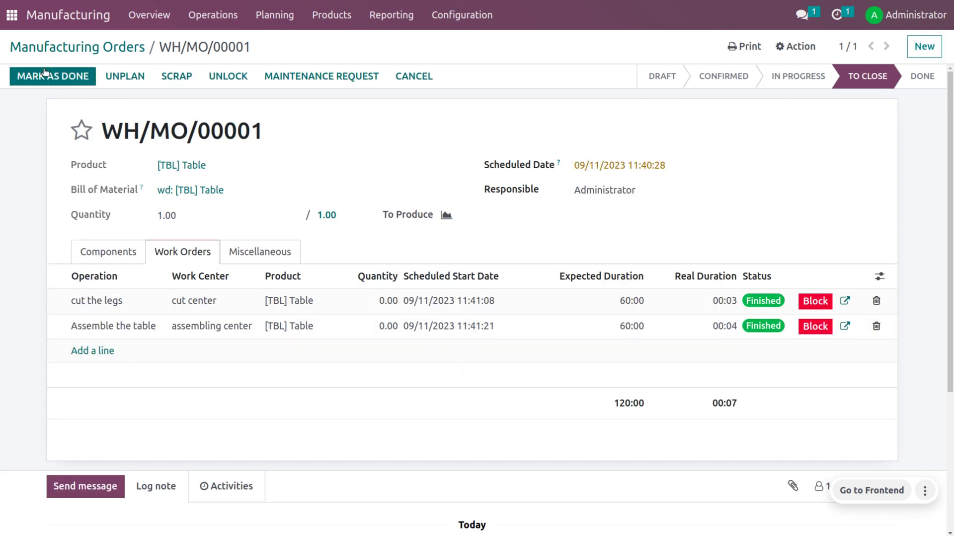
left_click(110, 251)
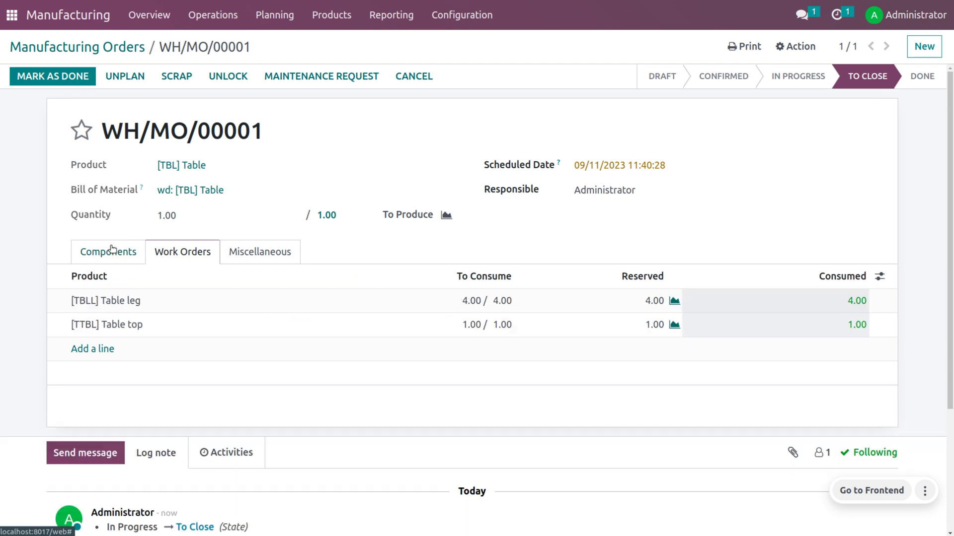
left_click(79, 78)
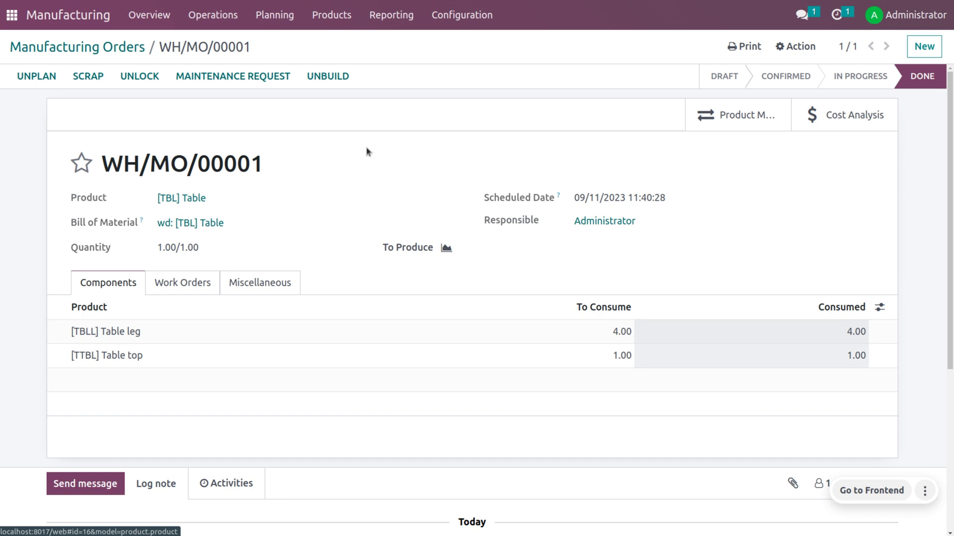
left_click(720, 120)
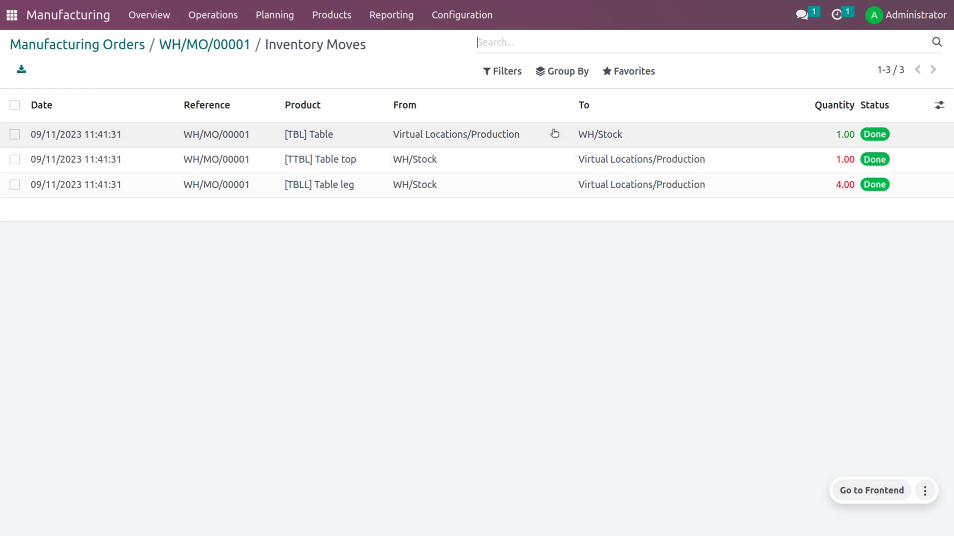
left_click(220, 46)
left_click(856, 103)
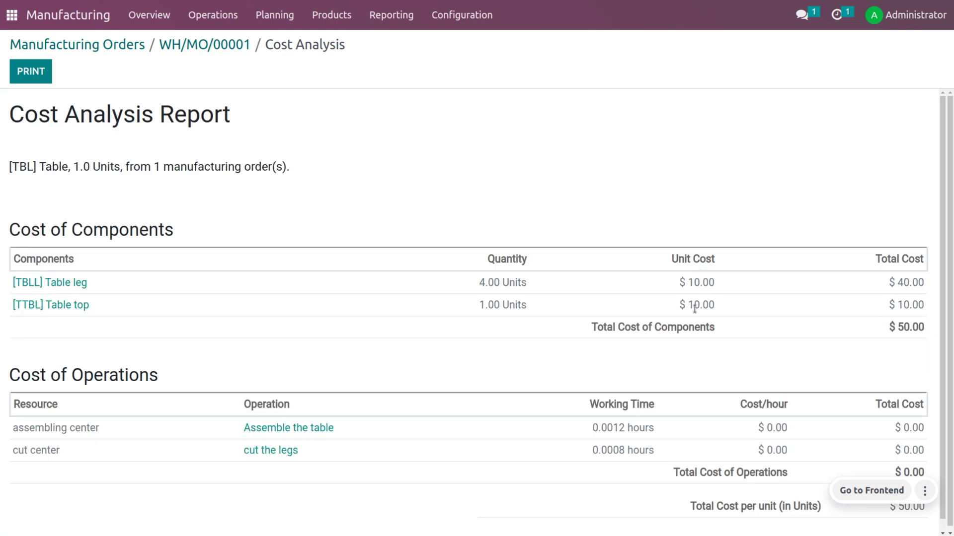
scroll(730, 360, "down", 1)
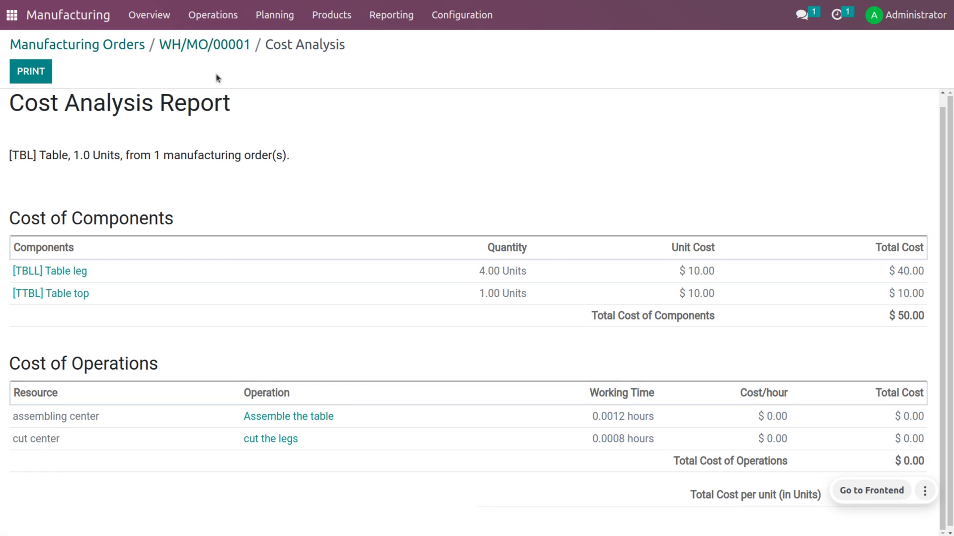
left_click(178, 47)
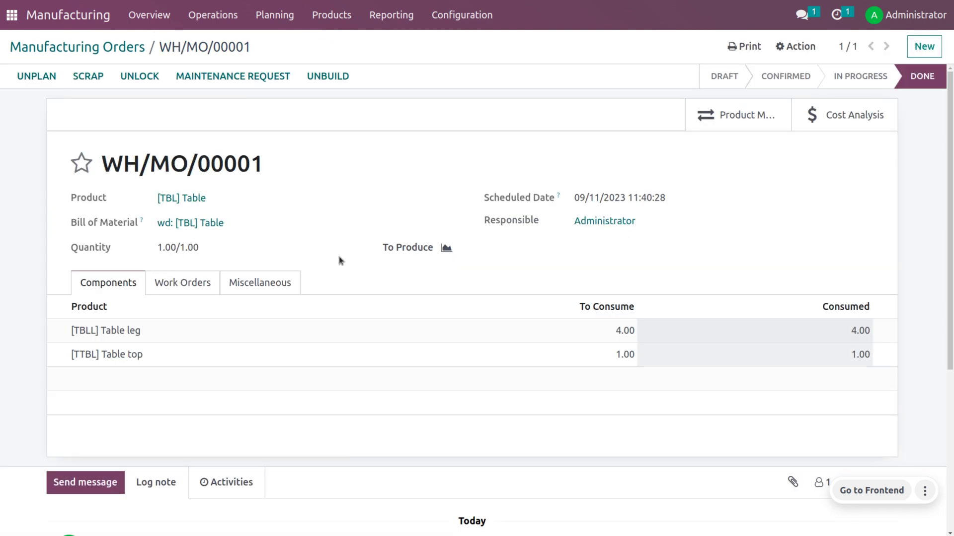